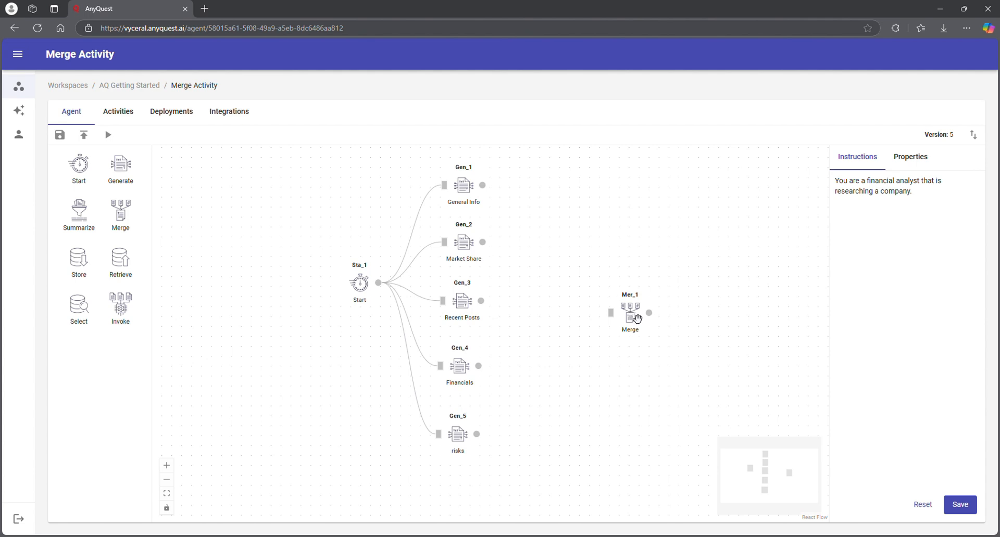
- Move the Merge node slightly up and left on the canvas, and show the Start node's user prompt
{"action": "left_click_drag", "start_coordinate": [633, 315], "coordinate": [630, 309]}
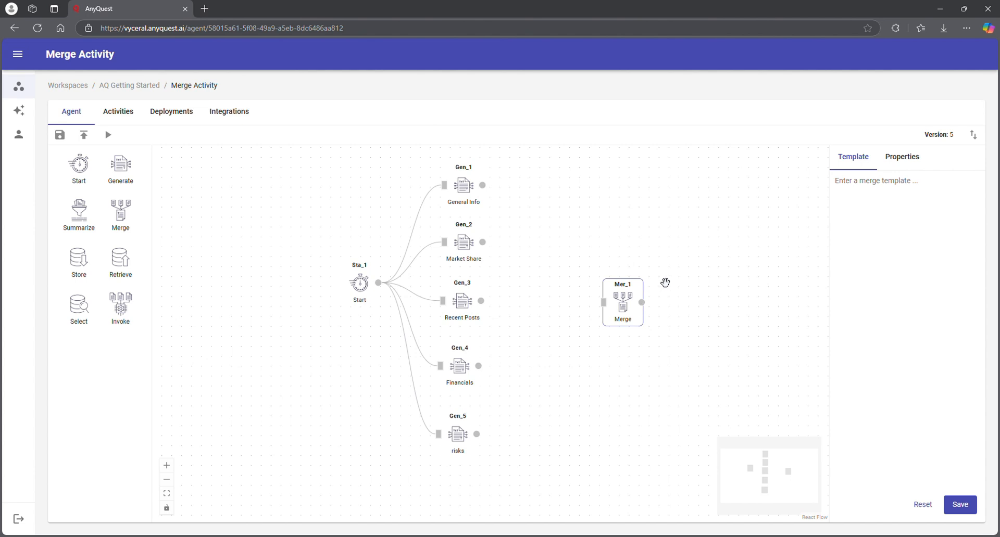
{"action": "left_click", "coordinate": [539, 236]}
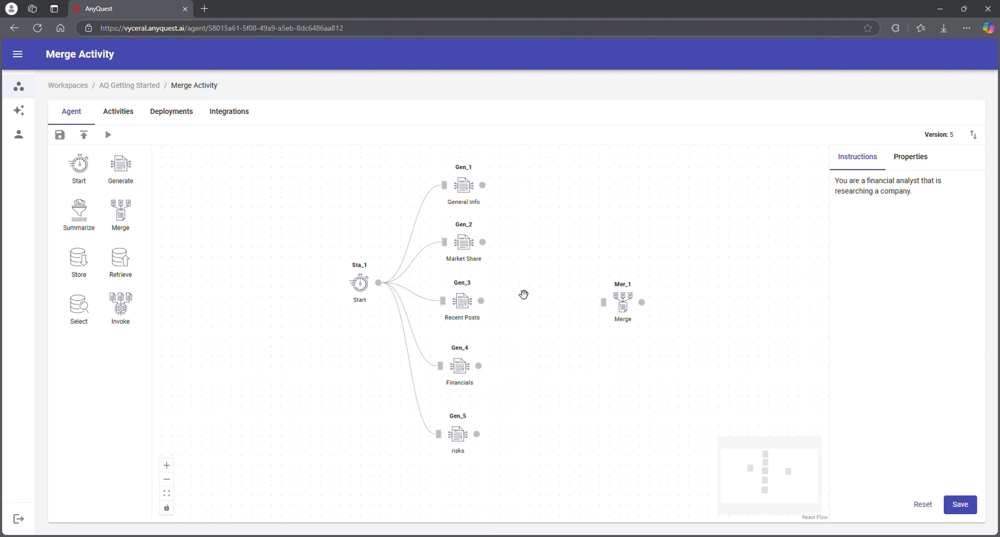
{"action": "left_click", "coordinate": [367, 297]}
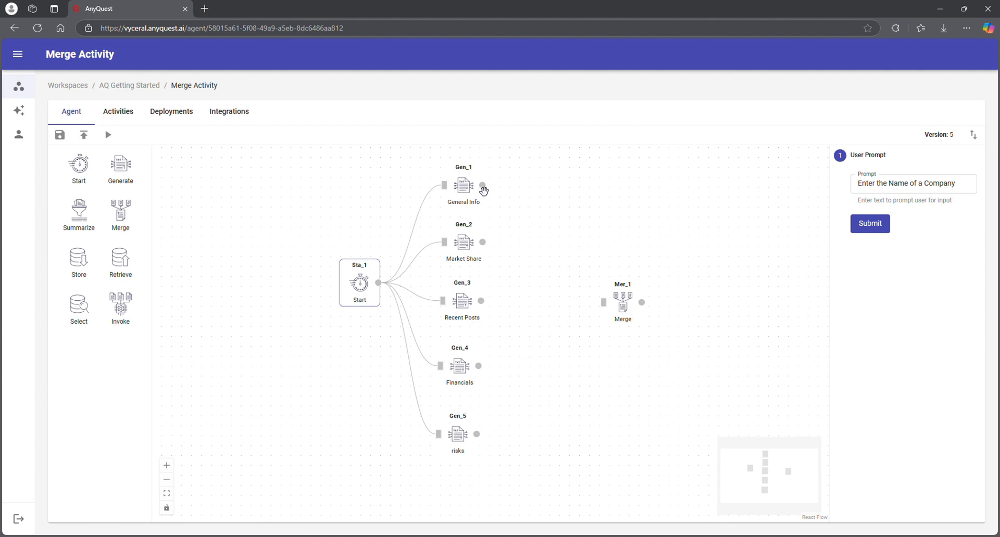
- Connect the outputs of the General Info, Market Share, Recent Posts, Financials and risks nodes to the Merge node's input
{"action": "left_click_drag", "start_coordinate": [483, 191], "coordinate": [611, 306]}
{"action": "left_click_drag", "start_coordinate": [483, 243], "coordinate": [608, 305]}
{"action": "left_click_drag", "start_coordinate": [481, 302], "coordinate": [609, 310]}
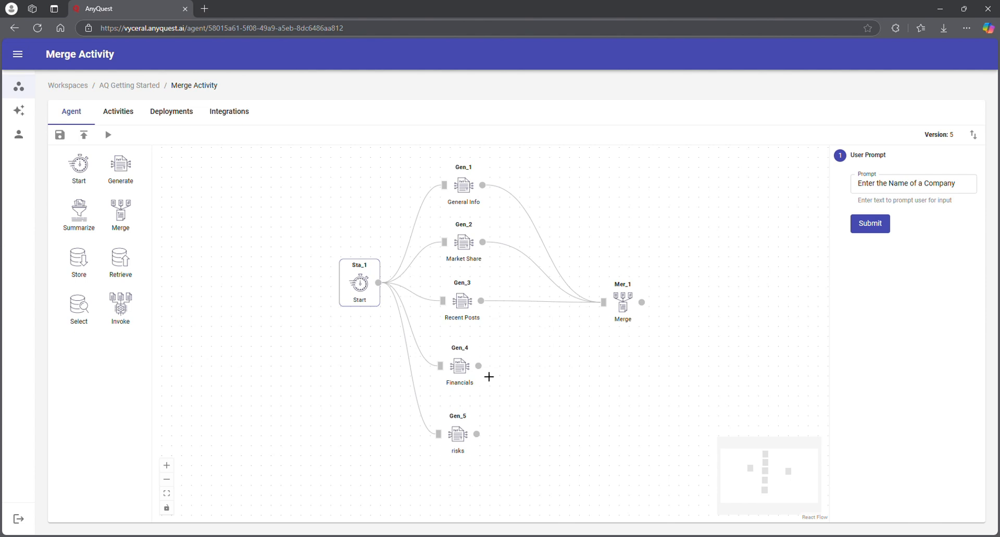
{"action": "left_click_drag", "start_coordinate": [478, 366], "coordinate": [607, 306]}
{"action": "left_click_drag", "start_coordinate": [480, 435], "coordinate": [605, 311]}
{"action": "left_click", "coordinate": [607, 312]}
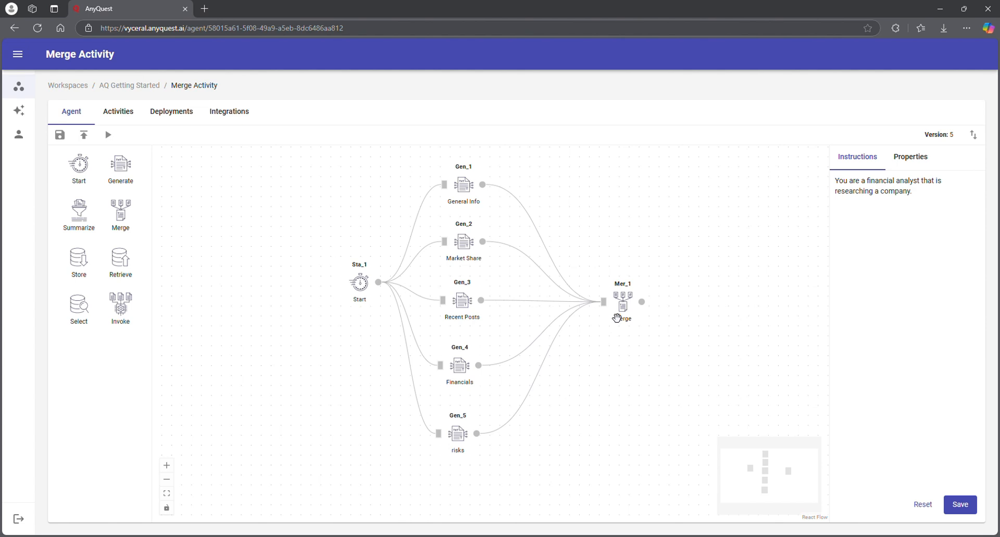
- Title the Merge activity "Financial Report" and submit its properties with Markdown as the output format
{"action": "left_click", "coordinate": [631, 310]}
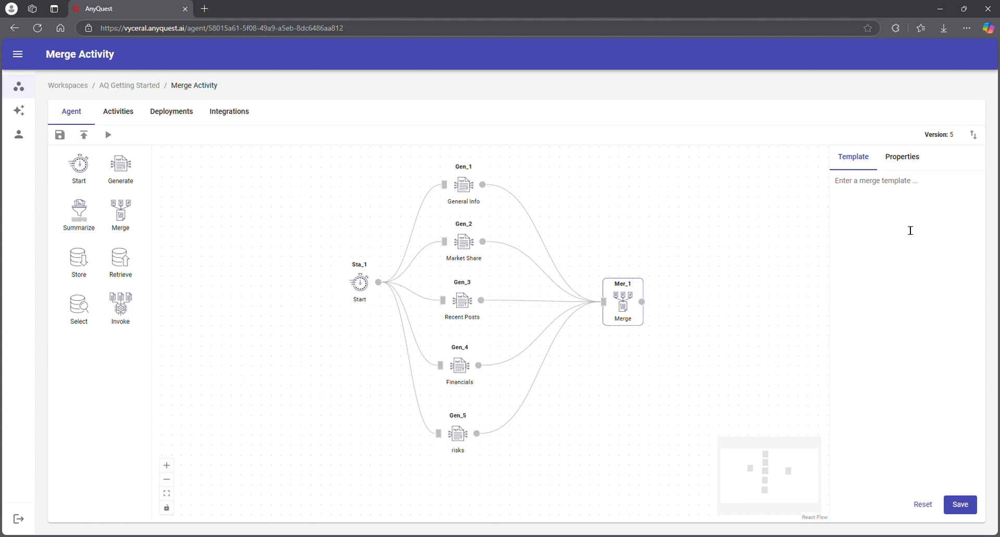
{"action": "left_click", "coordinate": [903, 159]}
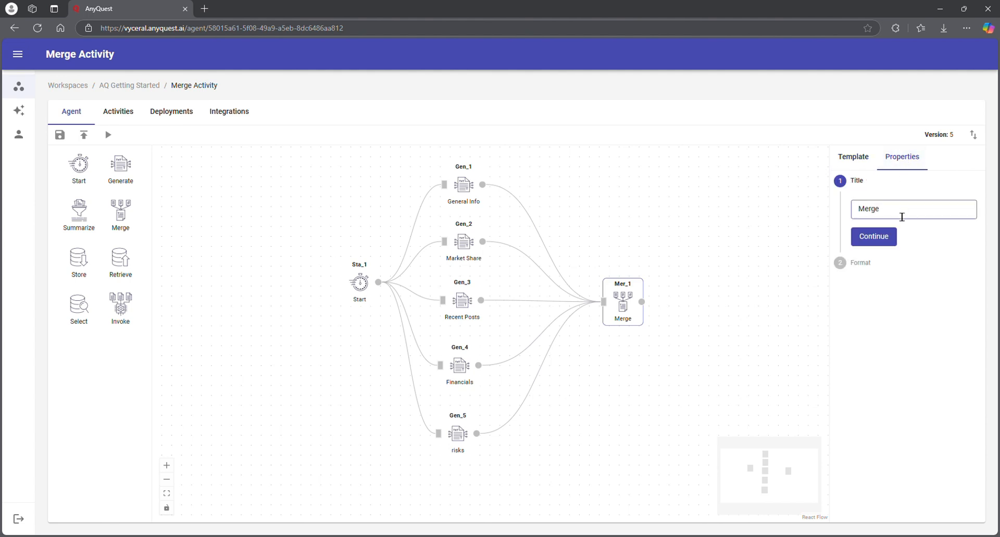
{"action": "left_click_drag", "start_coordinate": [885, 216], "coordinate": [842, 211]}
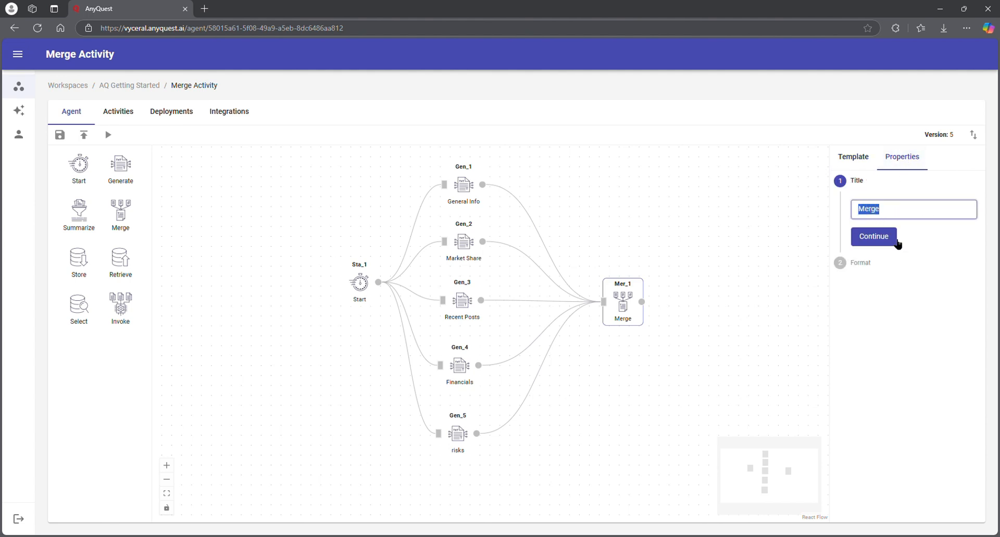
{"action": "type", "text": "Financial Report"}
{"action": "left_click", "coordinate": [886, 238]}
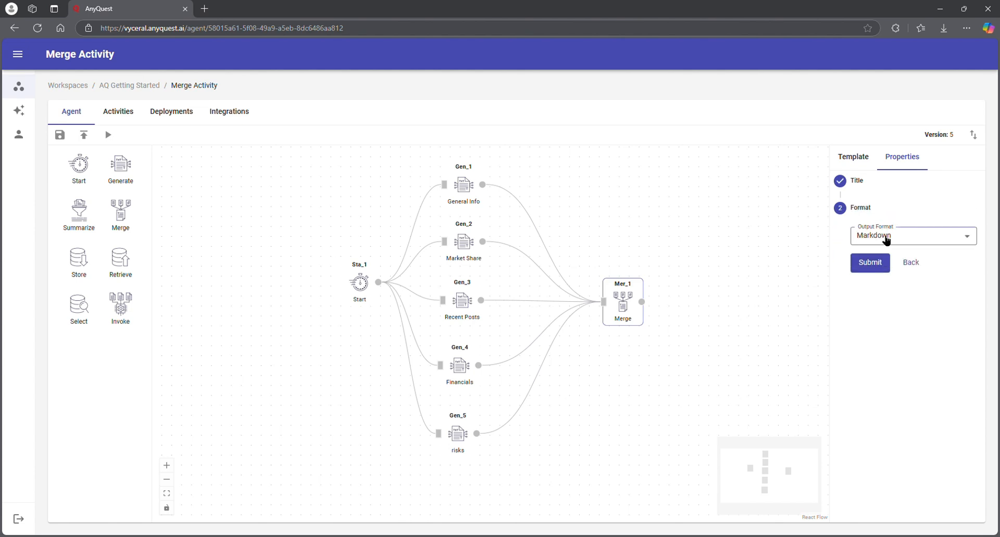
{"action": "left_click", "coordinate": [930, 237]}
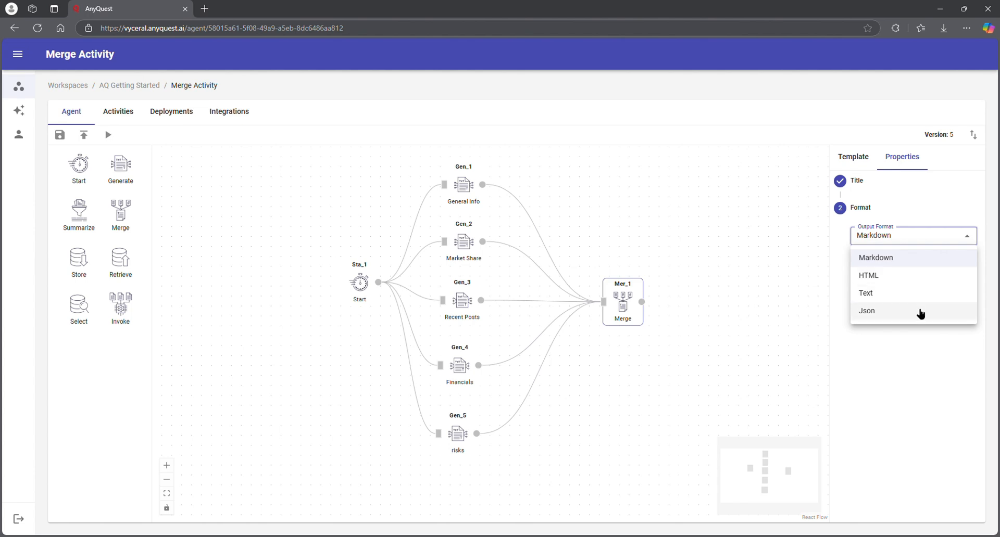
{"action": "left_click", "coordinate": [917, 228]}
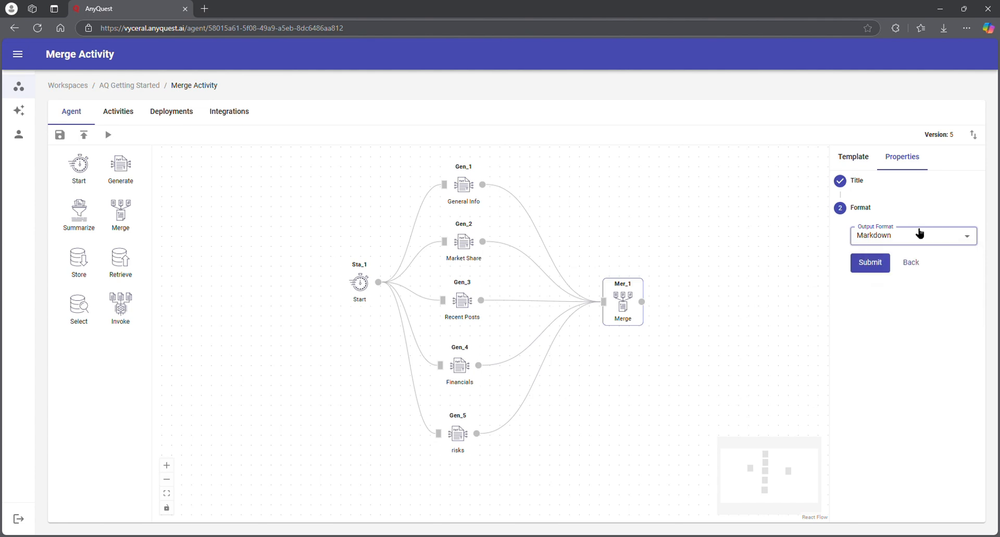
{"action": "left_click", "coordinate": [890, 264]}
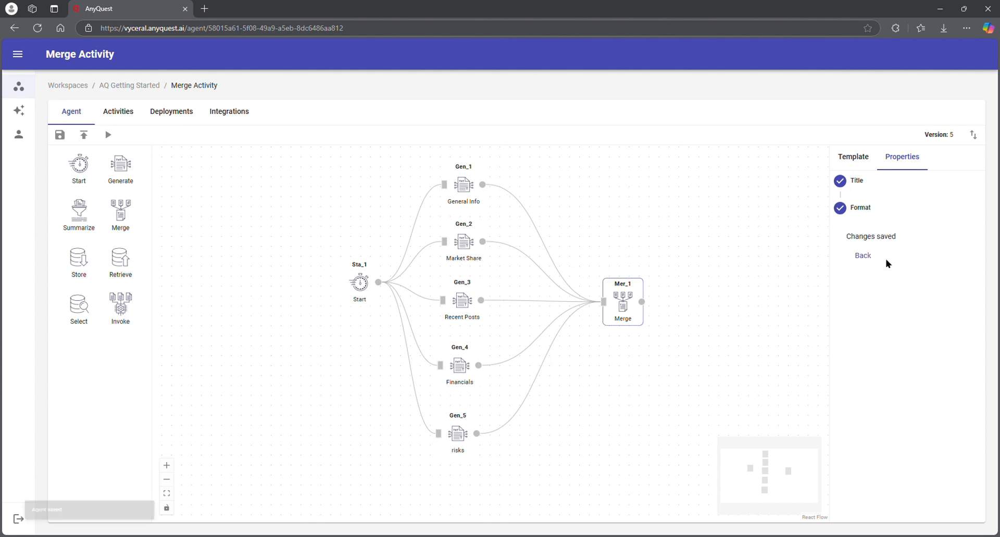
- Start the merge template with the heading "## General Information" followed by the {{Gen_1}} variable
{"action": "left_click", "coordinate": [859, 158]}
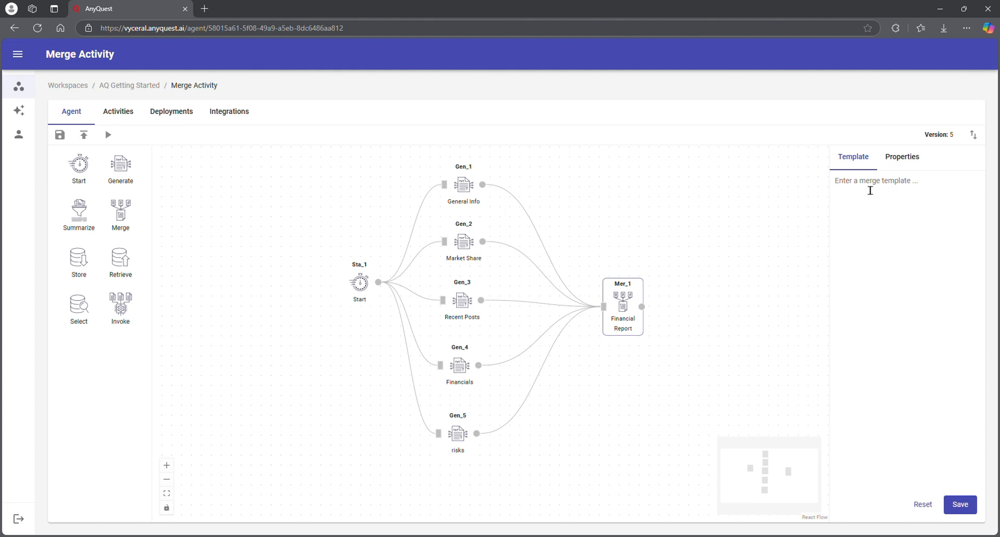
{"action": "type", "text": "##"}
{"action": "type", "text": "General Information"}
{"action": "key", "text": "Return"}
{"action": "key", "text": "Return"}
{"action": "type", "text": "{{"}
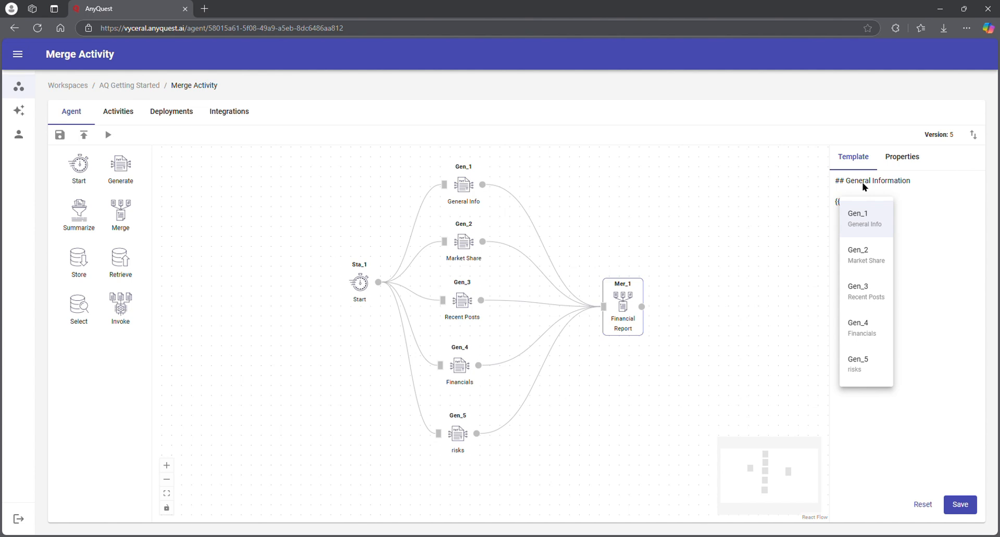
{"action": "left_click", "coordinate": [872, 223]}
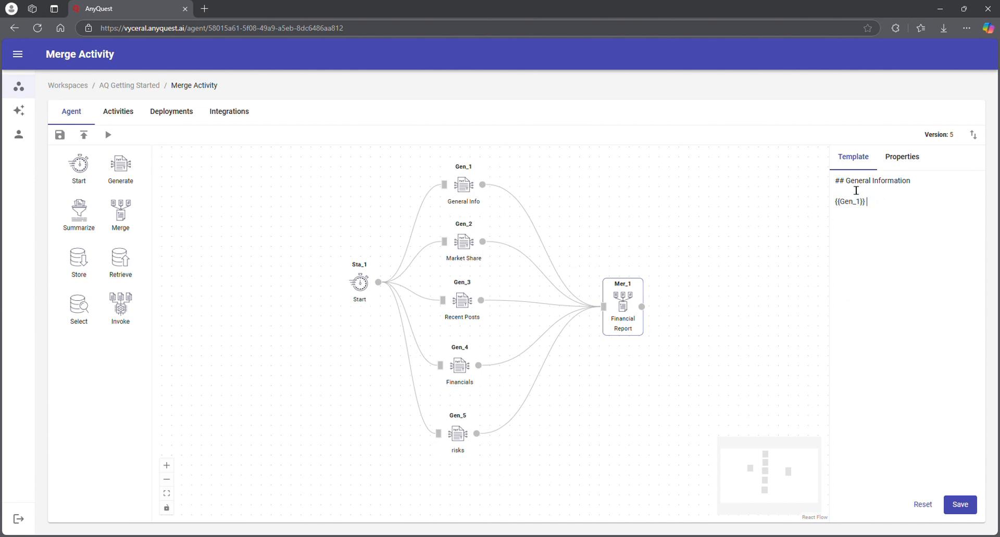
- Add a "## Financials" heading to the merge template, followed by the {{Gen_4}} variable
{"action": "left_click_drag", "start_coordinate": [846, 182], "coordinate": [845, 208]}
{"action": "left_click", "coordinate": [900, 211]}
{"action": "type", "text": "##"}
{"action": "type", "text": " Financial"}
{"action": "type", "text": "s  "}
{"action": "type", "text": "{{"}
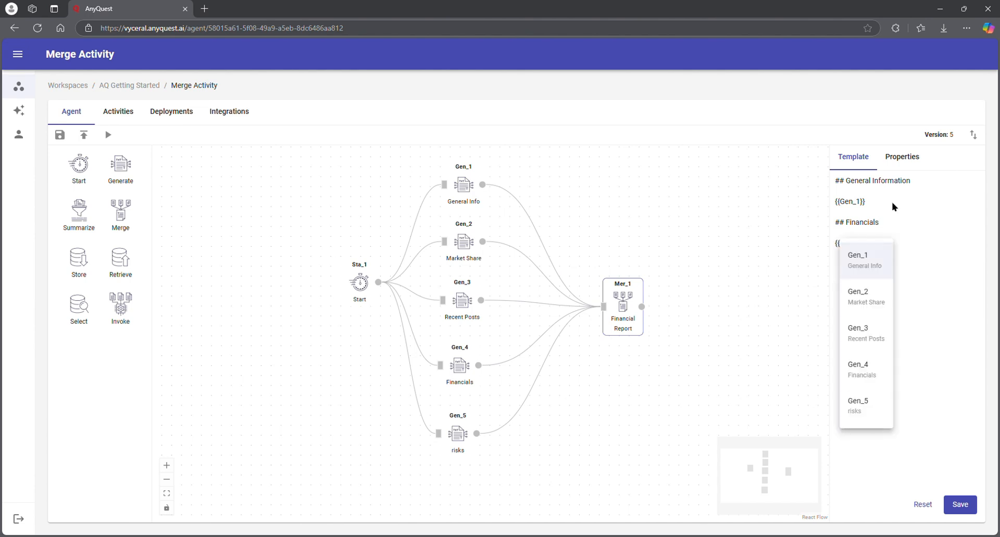
{"action": "left_click", "coordinate": [874, 371]}
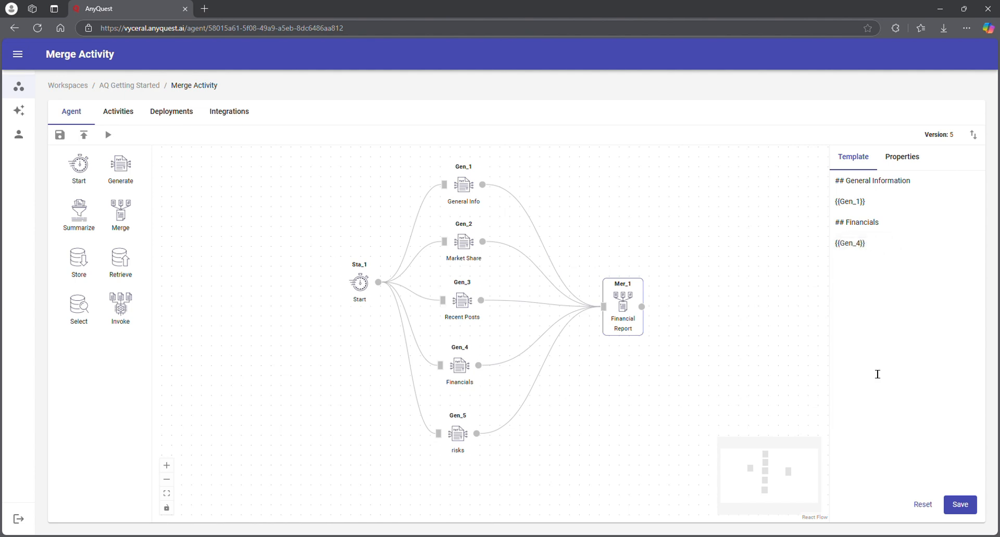
- Add a "## Recent Posts" heading below the Financials section, followed by the {{Gen_3}} variable
{"action": "left_click", "coordinate": [912, 244]}
{"action": "key", "text": "Return"}
{"action": "type", "text": "## Recent Posts"}
{"action": "key", "text": "Return"}
{"action": "type", "text": "{{"}
{"action": "key", "text": "Down"}
{"action": "key", "text": "Down"}
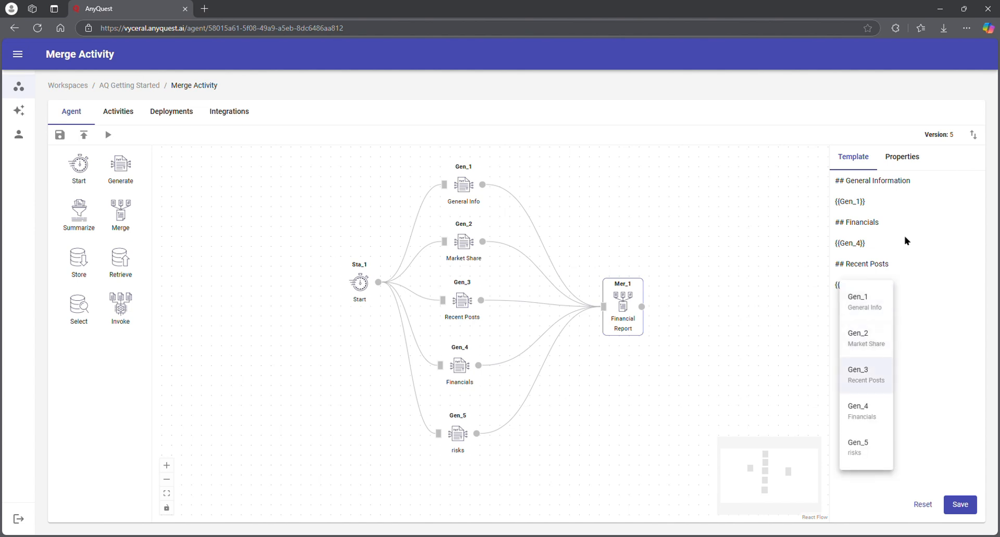
{"action": "key", "text": "Return"}
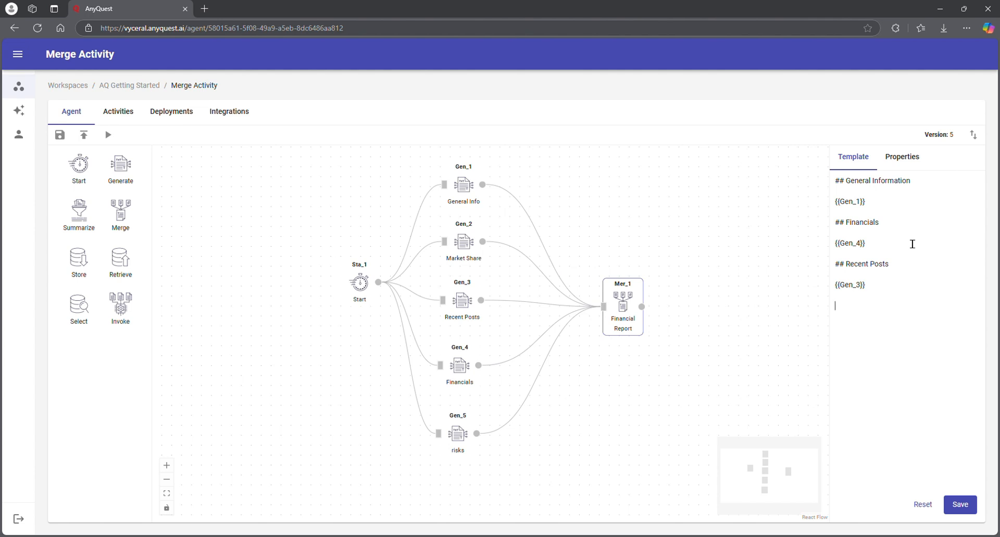
- Add a "## Market Share" heading below the Recent Posts section, with the {{Gen_2}} variable on the following line
{"action": "type", "text": "M"}
{"action": "key", "text": "BackSpace"}
{"action": "type", "text": "## Market Share"}
{"action": "key", "text": "Return"}
{"action": "type", "text": "{{"}
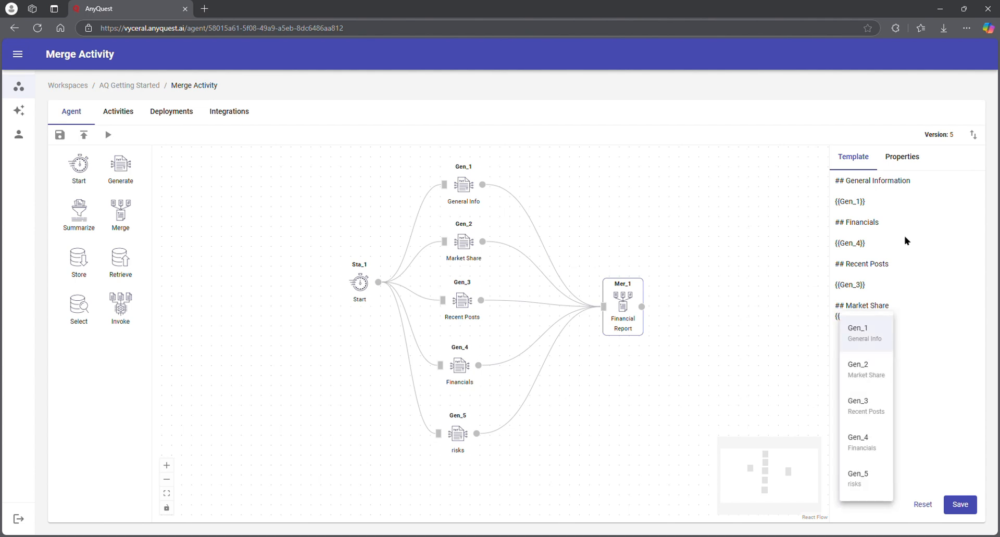
{"action": "key", "text": "Down"}
{"action": "key", "text": "Return"}
{"action": "key", "text": "Return"}
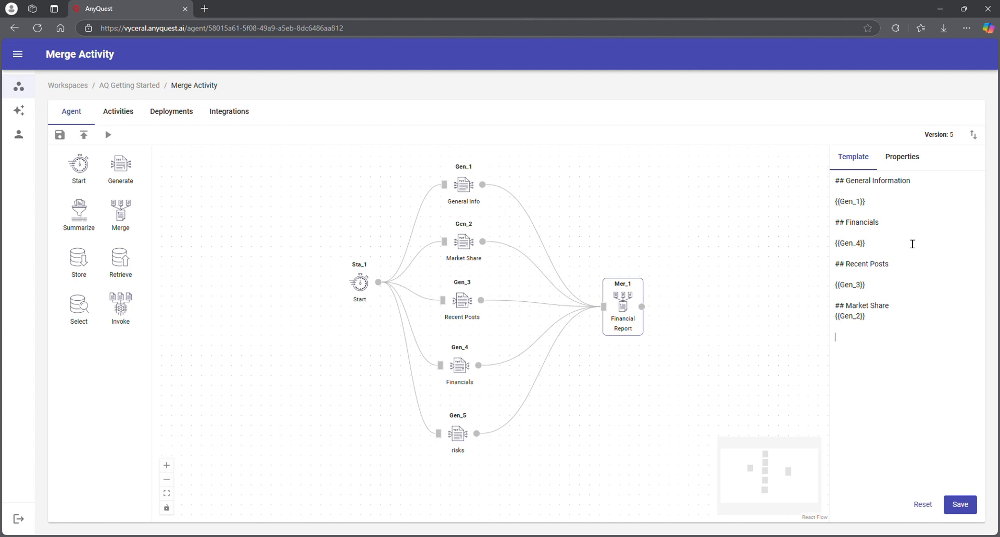
- Add a "## Risks" heading at the end of the merge template, followed by the {{Gen_5}} variable
{"action": "type", "text": "Risks"}
{"action": "type", "text": "##"}
{"action": "left_click", "coordinate": [896, 347]}
{"action": "key", "text": "Return"}
{"action": "type", "text": "{{"}
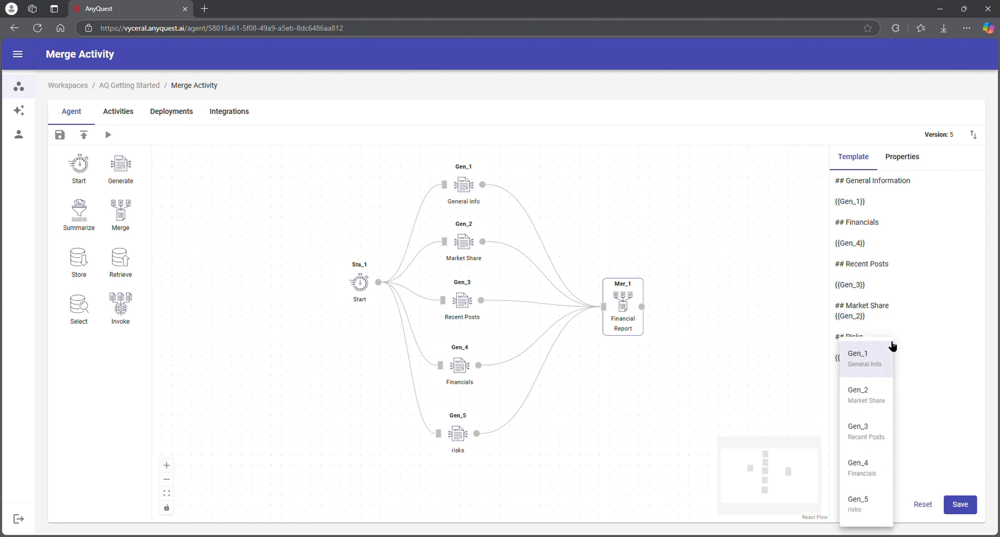
{"action": "left_click", "coordinate": [867, 506]}
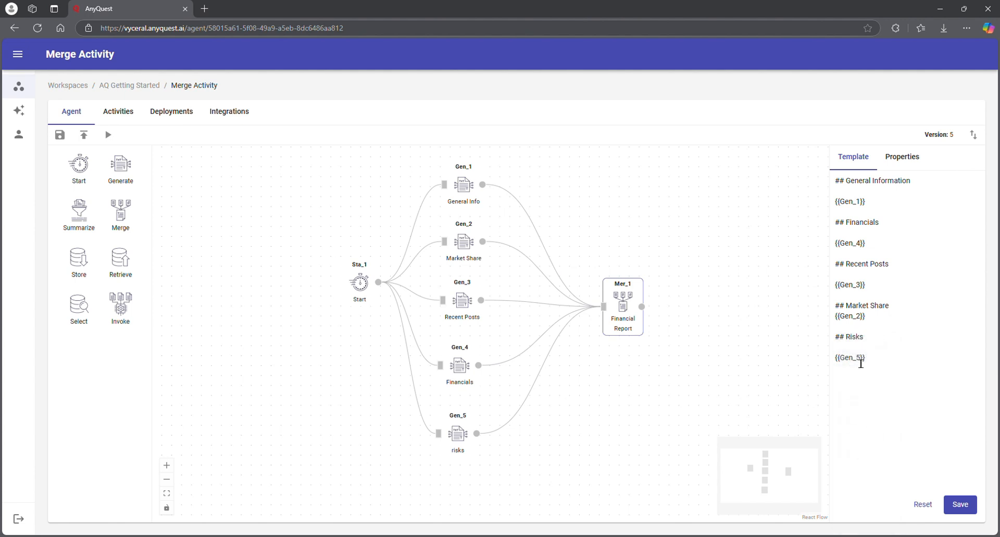
- Insert a blank line between the Market Share heading and {{Gen_2}}, and save the merge template
{"action": "key", "text": "Return"}
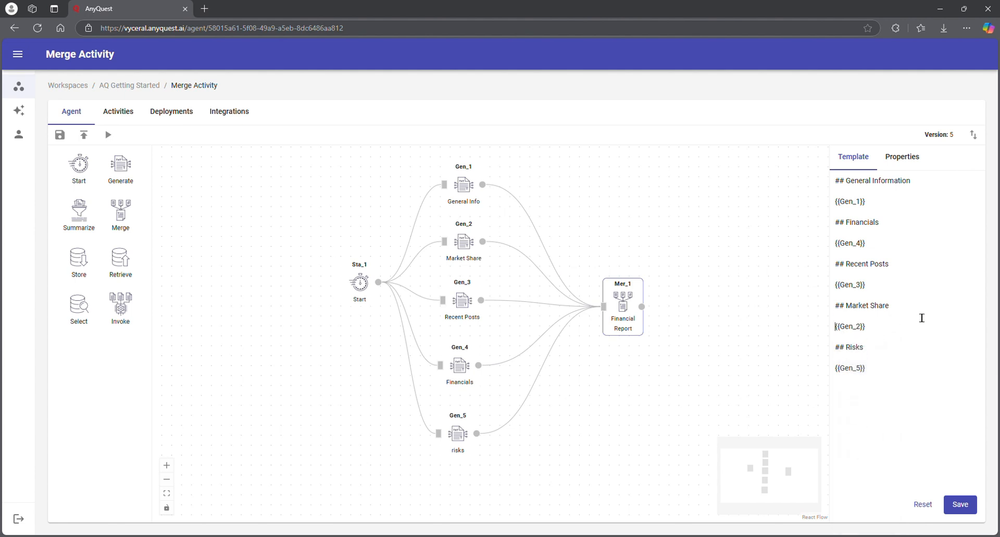
{"action": "left_click", "coordinate": [967, 505]}
- Run the agent with "Tesla" as the company name
{"action": "left_click", "coordinate": [113, 138]}
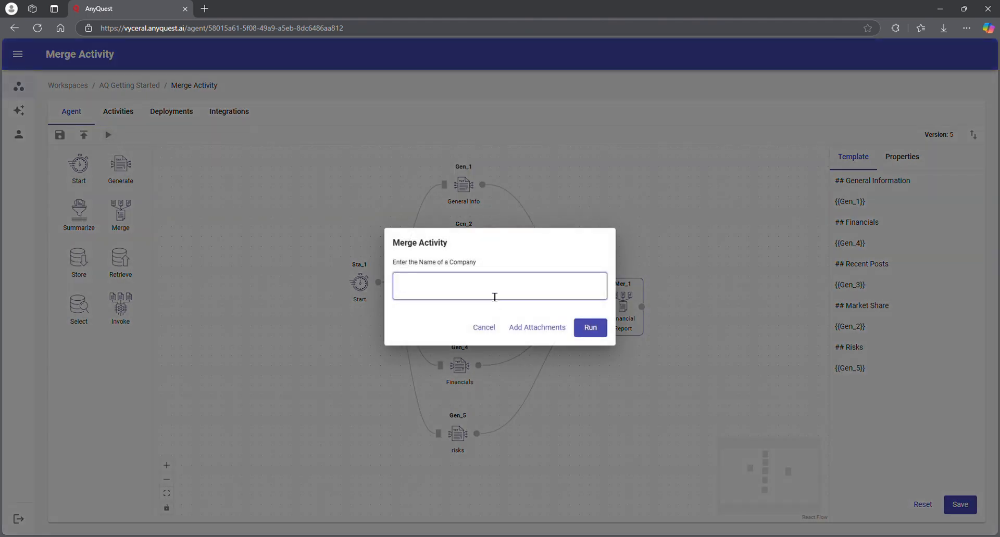
{"action": "type", "text": "Tesla"}
{"action": "left_click", "coordinate": [599, 332]}
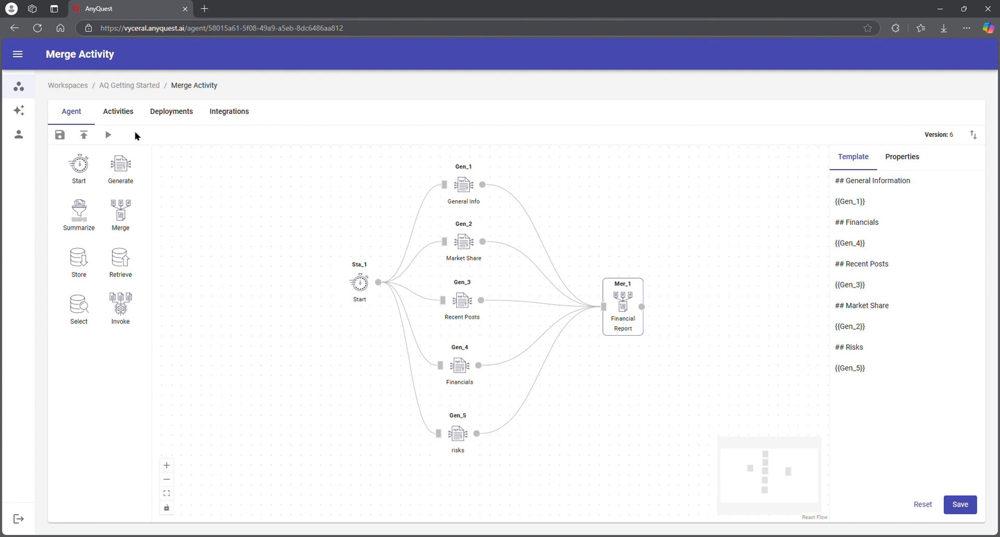
- Review the individual outputs of the Gen_2 and Gen_1 activities from the latest run
{"action": "left_click", "coordinate": [127, 115]}
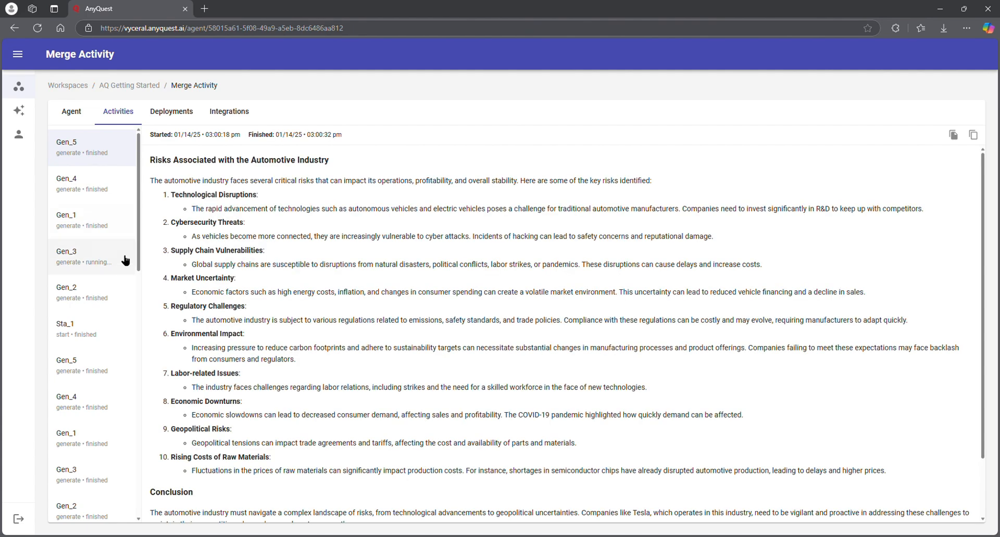
{"action": "left_click", "coordinate": [111, 301]}
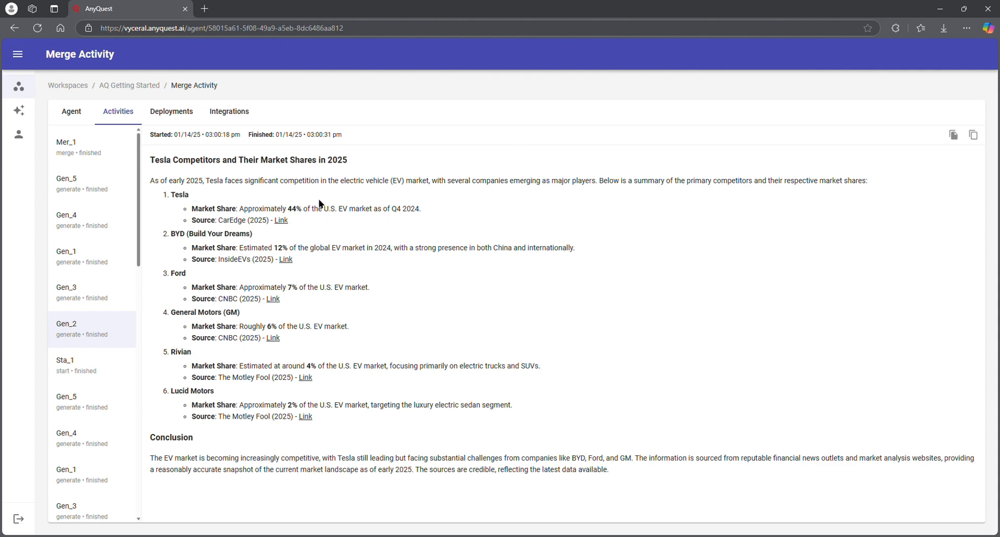
{"action": "left_click", "coordinate": [89, 266]}
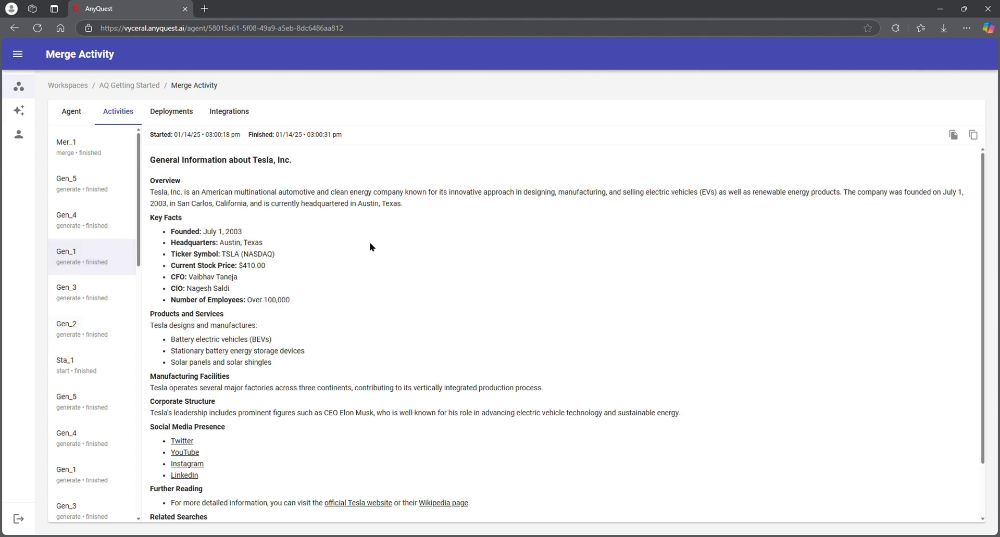
{"action": "scroll", "coordinate": [372, 247], "scroll_direction": "down", "scroll_amount": 2}
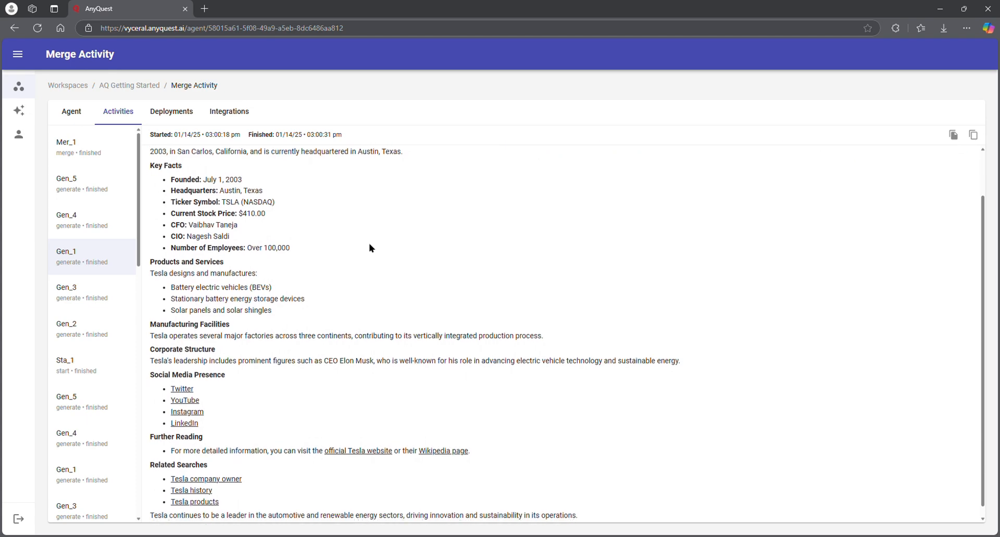
{"action": "scroll", "coordinate": [372, 248], "scroll_direction": "up", "scroll_amount": 2}
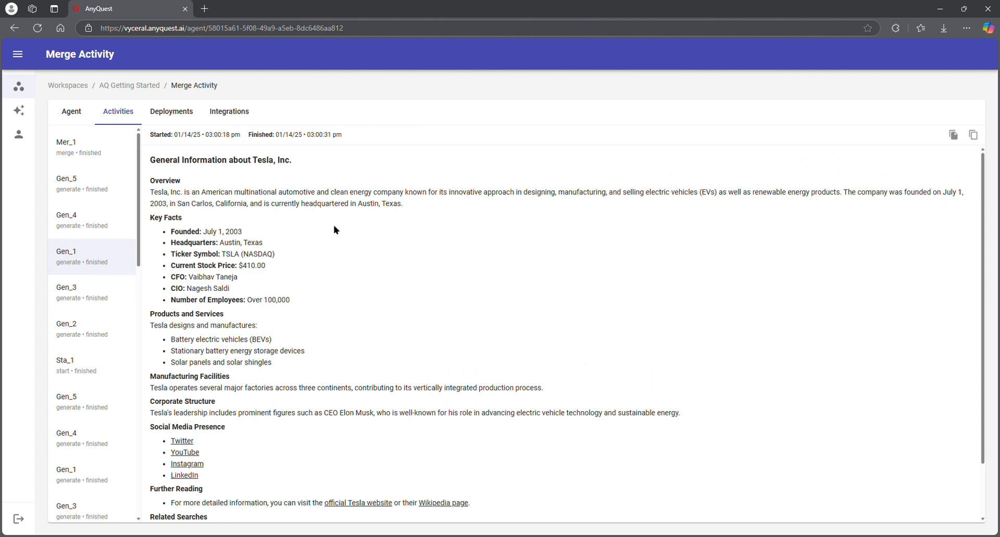
- Examine the merged output of the Mer_1 activity from the latest run, from General Information through Financials, Recent Posts and Market Share to Risks
{"action": "left_click", "coordinate": [97, 154]}
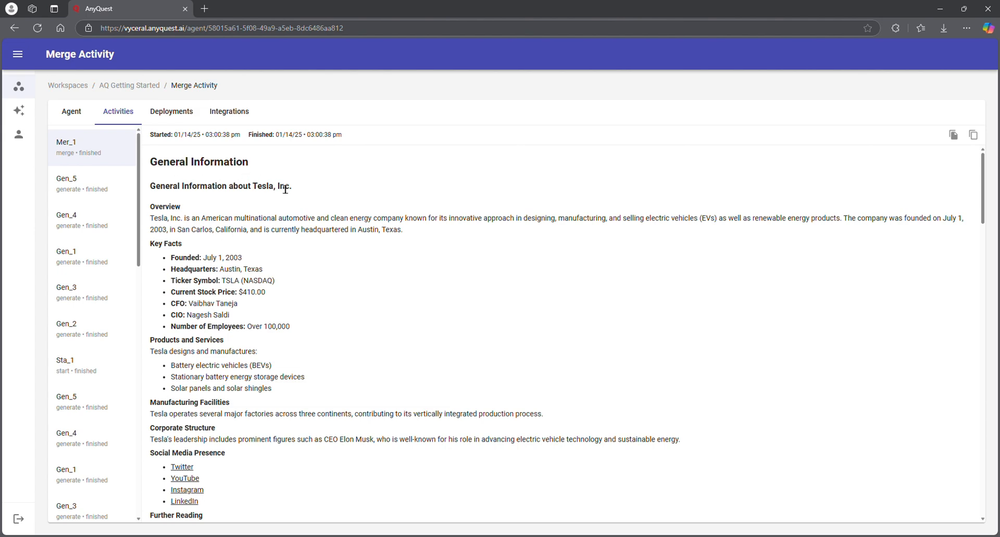
{"action": "scroll", "coordinate": [337, 210], "scroll_direction": "down", "scroll_amount": 2}
{"action": "scroll", "coordinate": [338, 210], "scroll_direction": "down", "scroll_amount": 5}
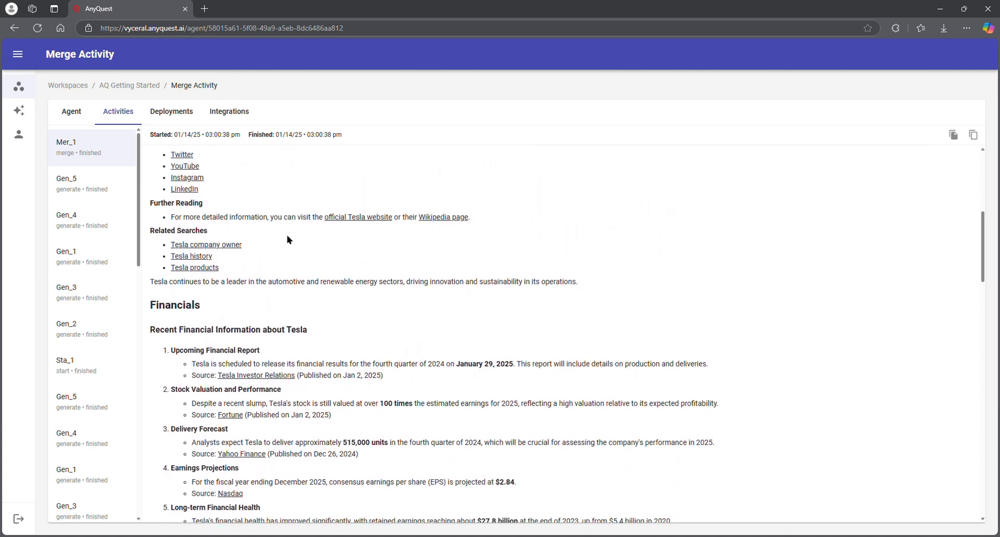
{"action": "scroll", "coordinate": [284, 235], "scroll_direction": "down", "scroll_amount": 2}
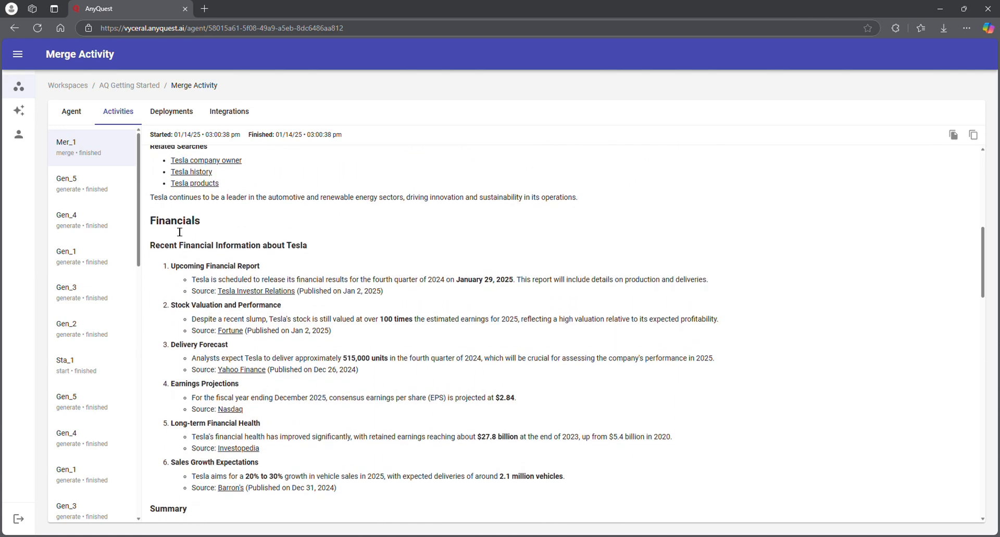
{"action": "scroll", "coordinate": [313, 226], "scroll_direction": "down", "scroll_amount": 4}
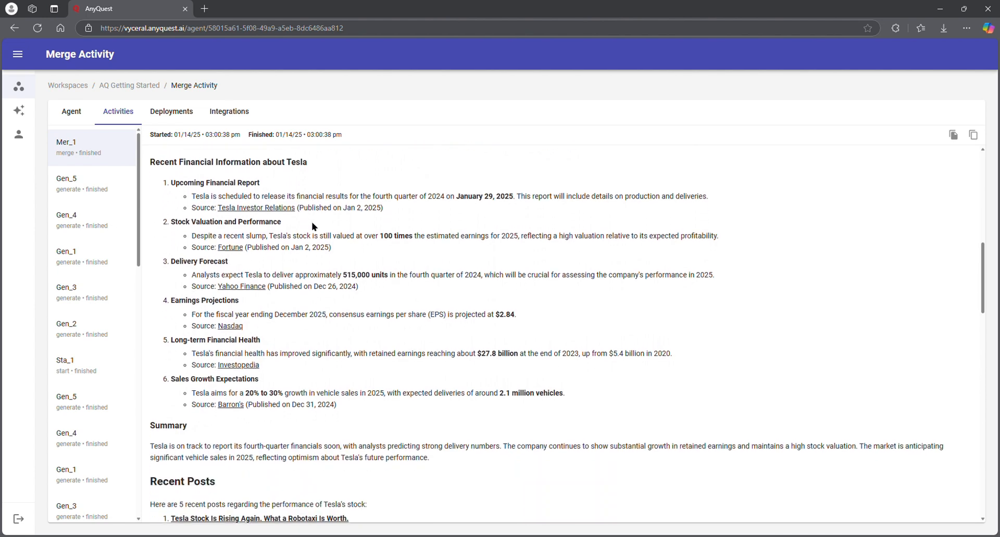
{"action": "scroll", "coordinate": [313, 227], "scroll_direction": "down", "scroll_amount": 3}
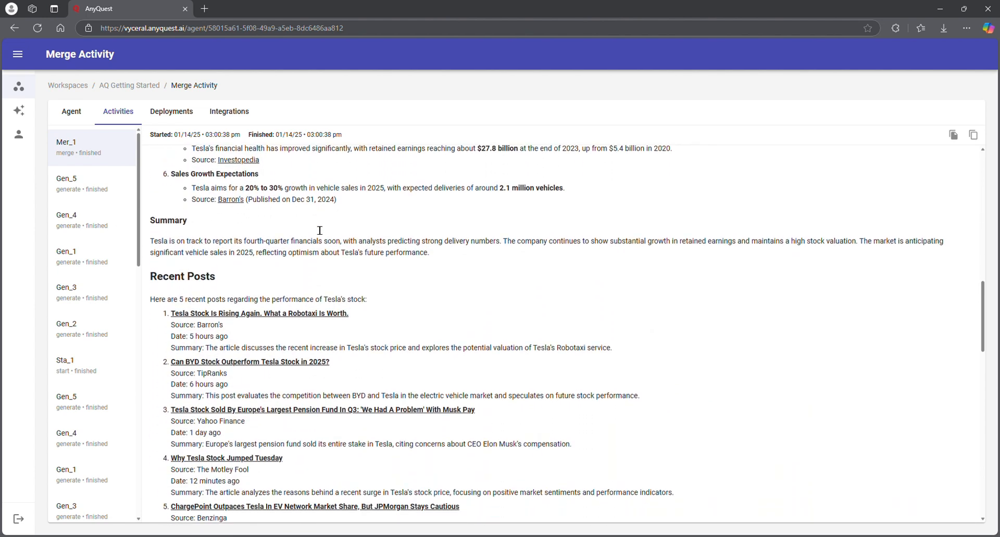
{"action": "scroll", "coordinate": [315, 225], "scroll_direction": "down", "scroll_amount": 3}
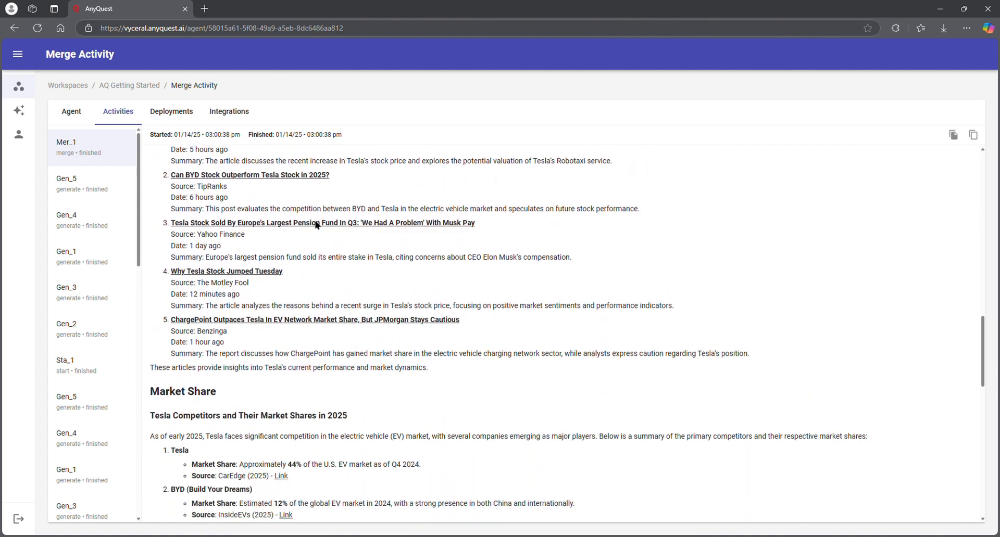
{"action": "scroll", "coordinate": [315, 225], "scroll_direction": "down", "scroll_amount": 3}
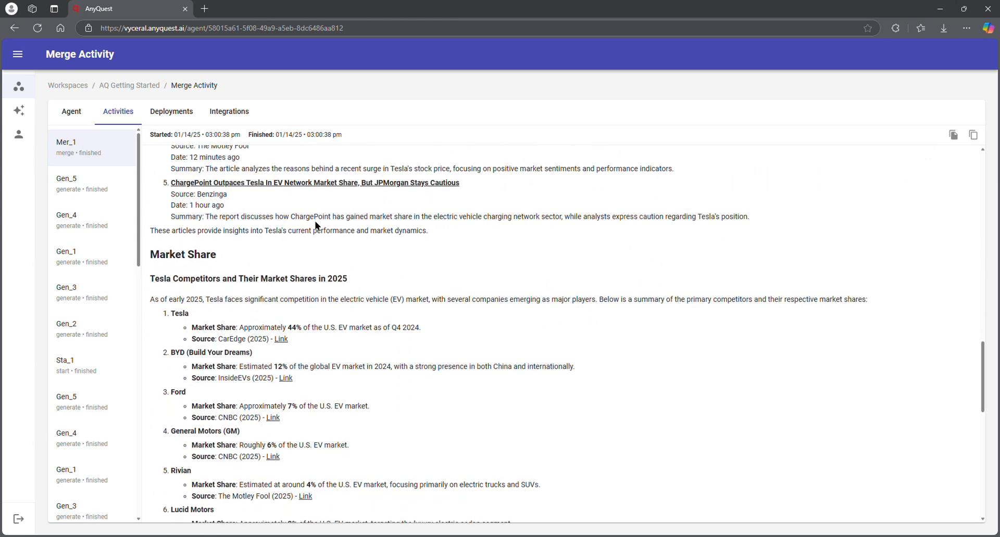
{"action": "scroll", "coordinate": [317, 225], "scroll_direction": "down", "scroll_amount": 4}
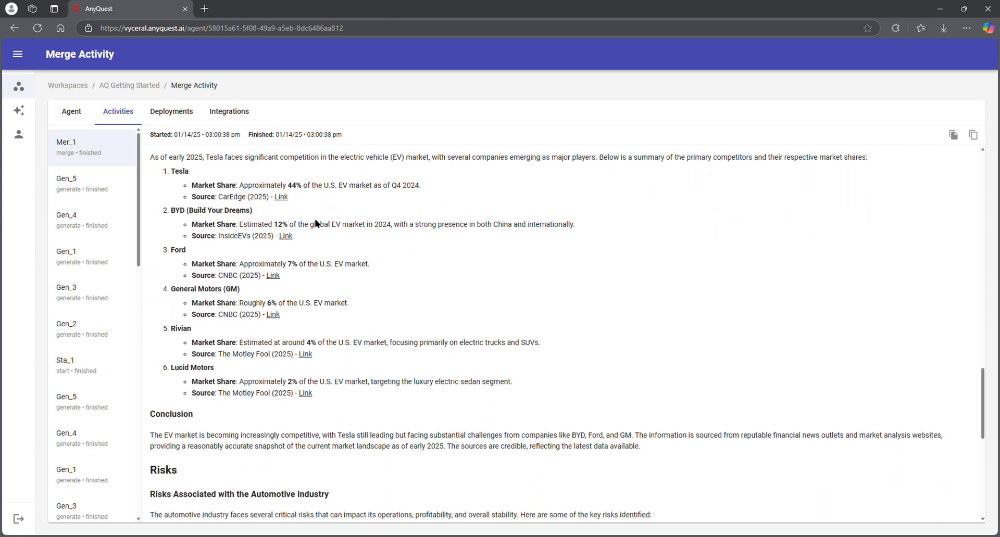
{"action": "scroll", "coordinate": [316, 222], "scroll_direction": "down", "scroll_amount": 3}
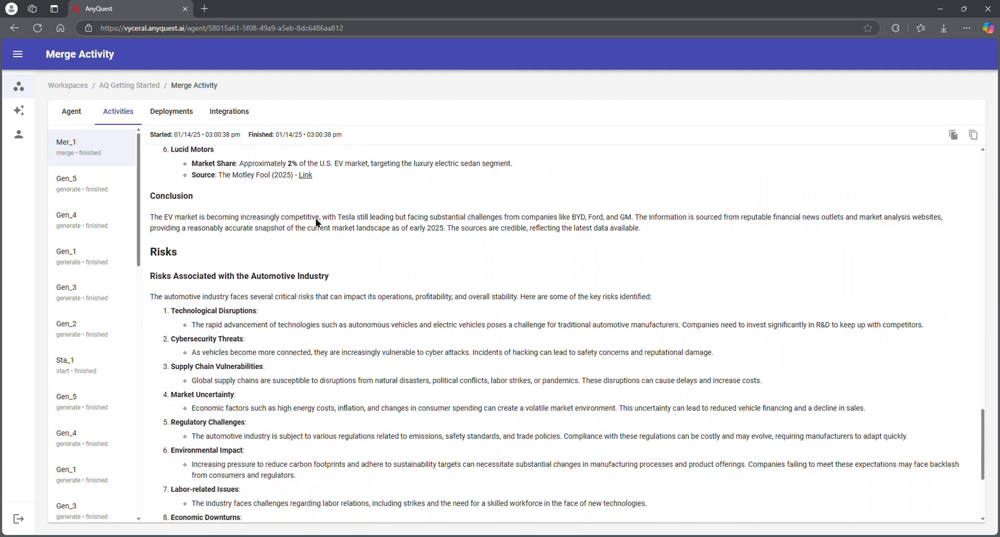
{"action": "scroll", "coordinate": [318, 224], "scroll_direction": "down", "scroll_amount": 2}
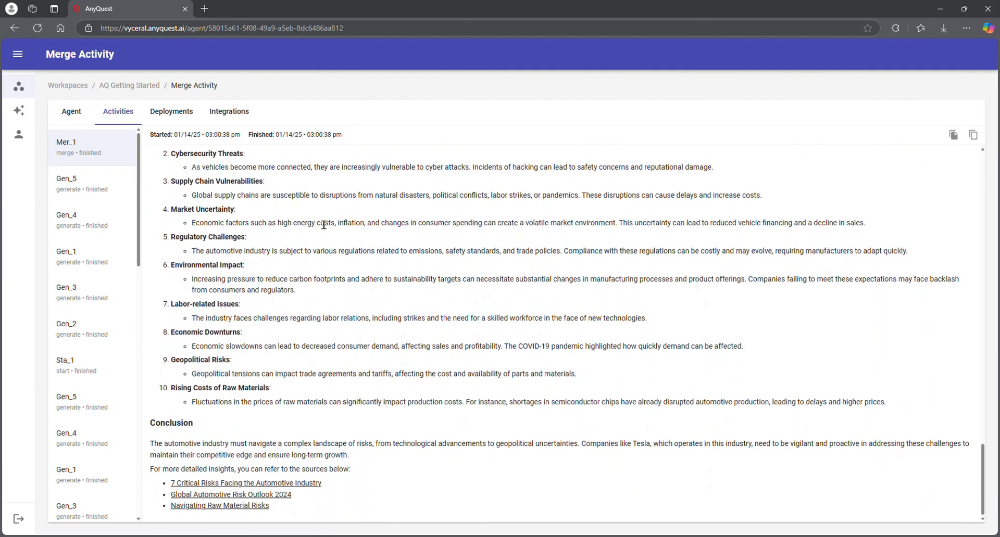
- Recheck the merged report's sections from Risks back up to General Information, and return to the agent's workflow diagram
{"action": "scroll", "coordinate": [388, 251], "scroll_direction": "up", "scroll_amount": 4}
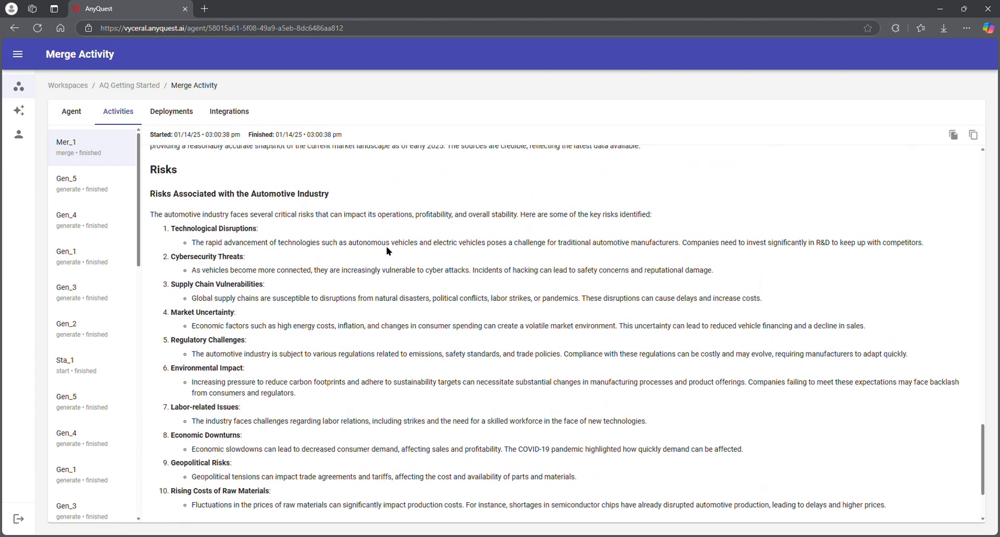
{"action": "scroll", "coordinate": [395, 255], "scroll_direction": "up", "scroll_amount": 4}
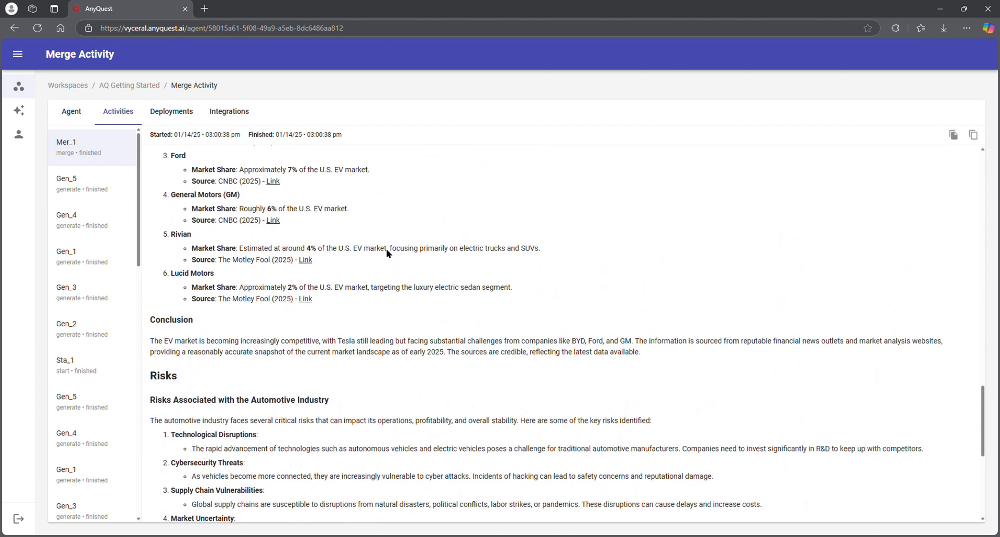
{"action": "scroll", "coordinate": [394, 257], "scroll_direction": "up", "scroll_amount": 4}
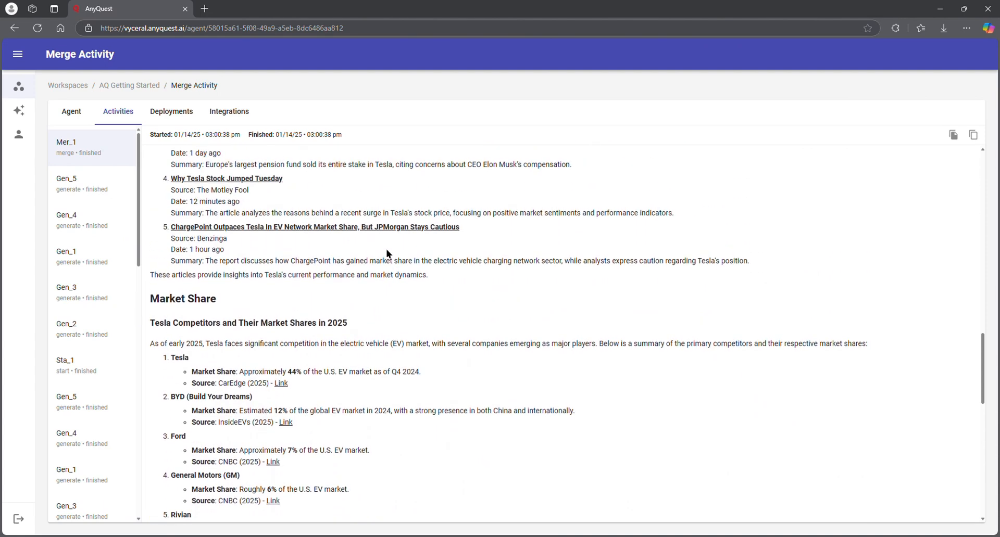
{"action": "scroll", "coordinate": [388, 254], "scroll_direction": "up", "scroll_amount": 4}
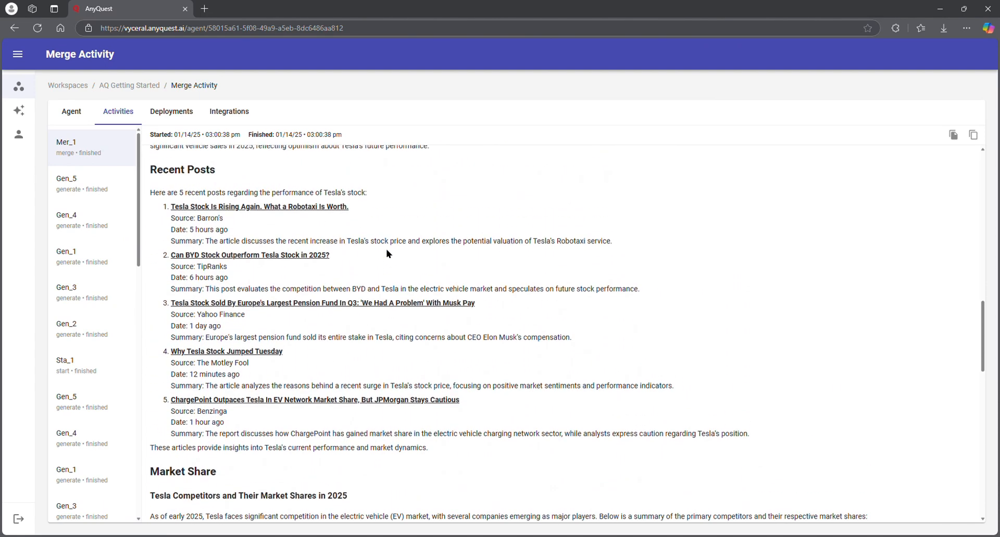
{"action": "scroll", "coordinate": [387, 253], "scroll_direction": "up", "scroll_amount": 4}
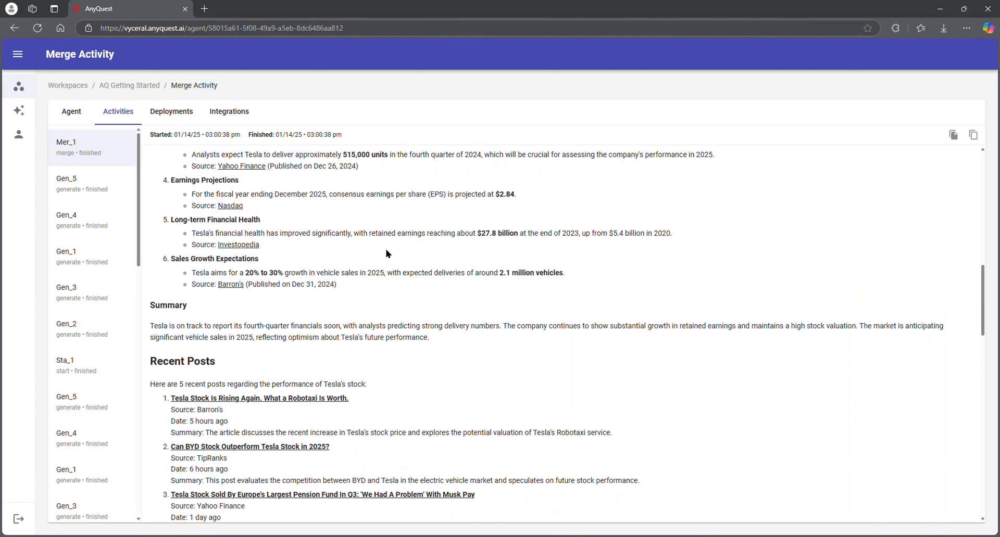
{"action": "scroll", "coordinate": [387, 254], "scroll_direction": "up", "scroll_amount": 4}
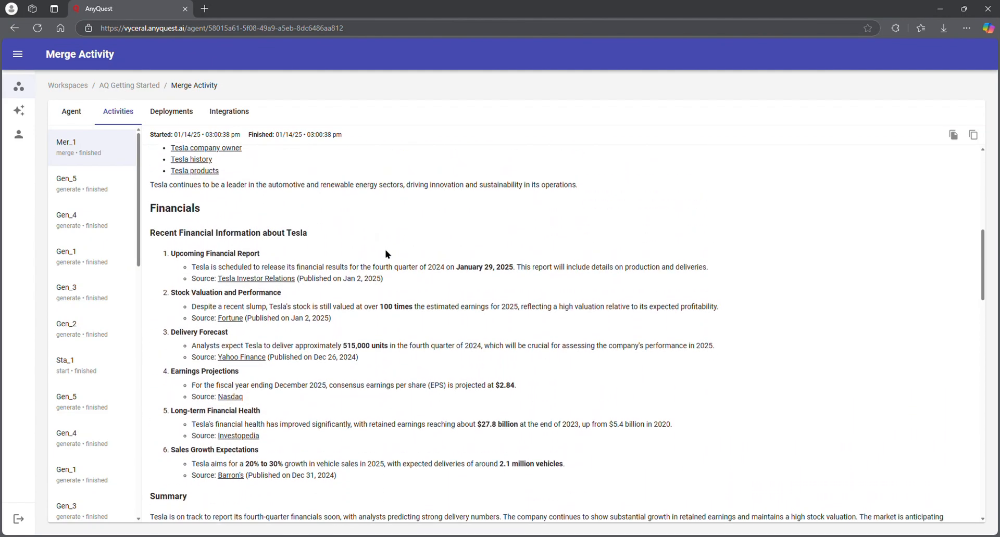
{"action": "scroll", "coordinate": [387, 254], "scroll_direction": "up", "scroll_amount": 5}
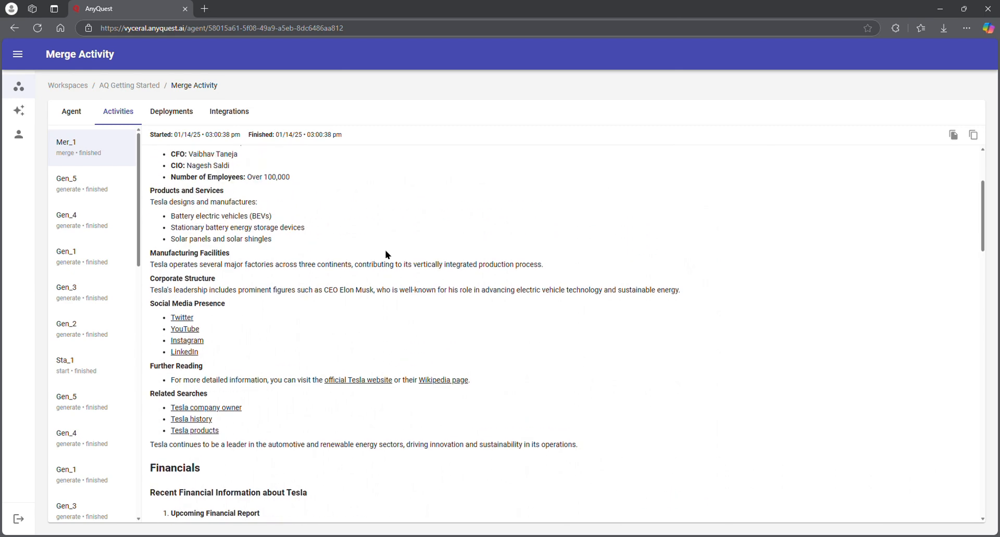
{"action": "scroll", "coordinate": [386, 254], "scroll_direction": "up", "scroll_amount": 3}
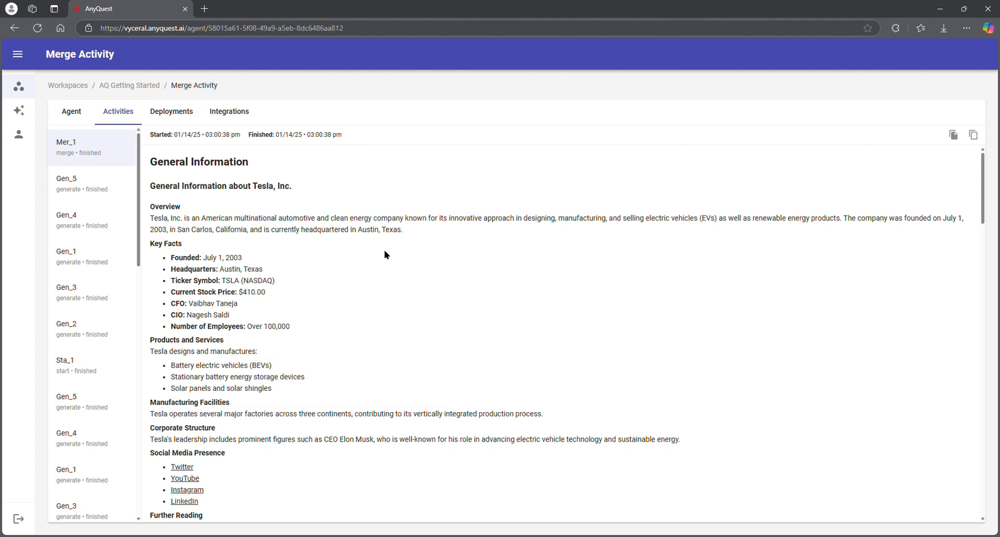
{"action": "left_click", "coordinate": [81, 111]}
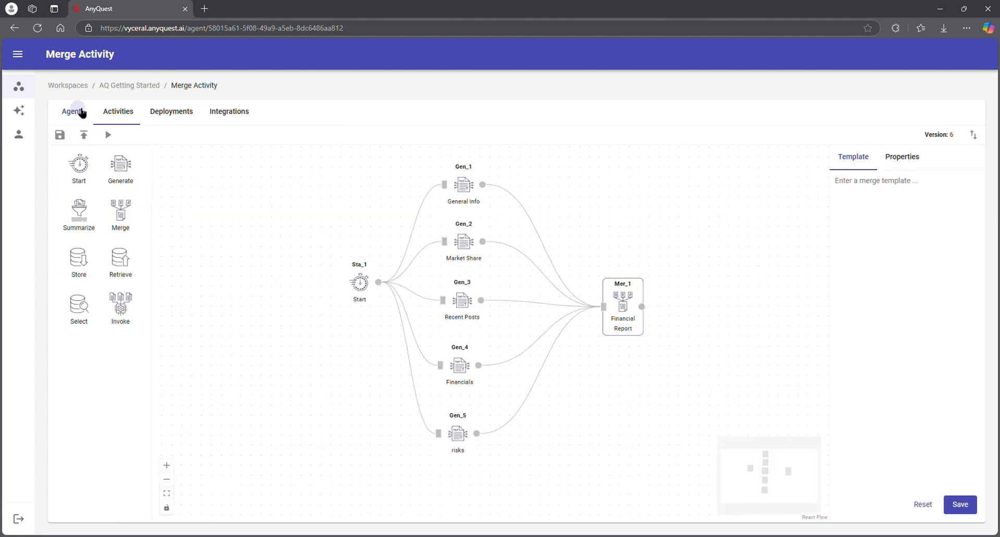